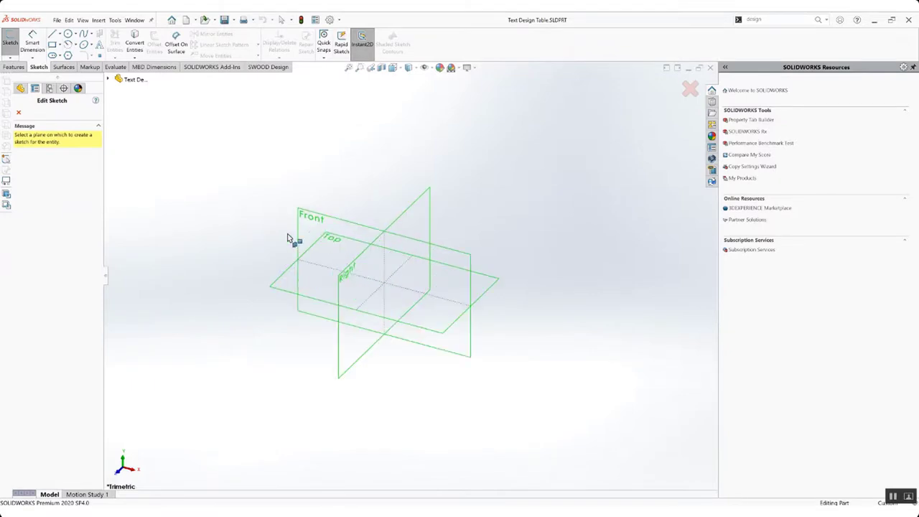
Draw a corner rectangle on the Front plane starting at the origin.
{"action": "left_click", "coordinate": [297, 219]}
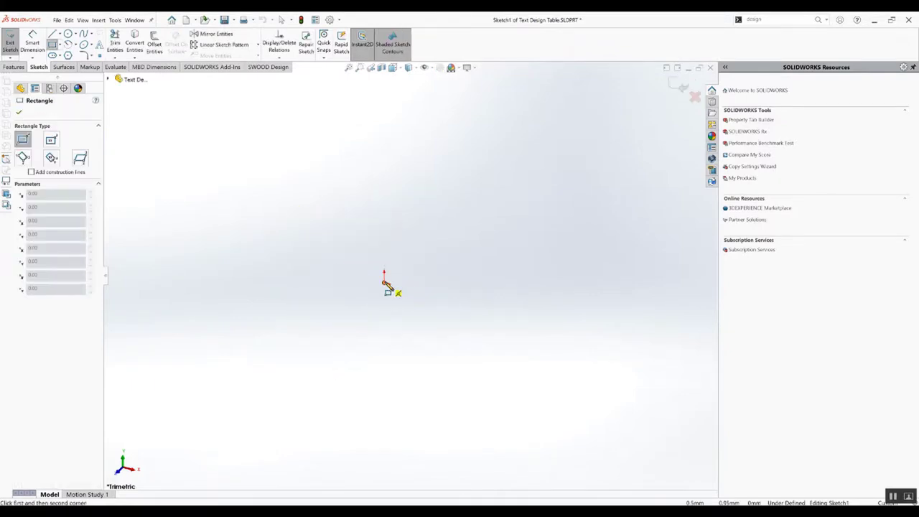
{"action": "left_click", "coordinate": [385, 284]}
{"action": "left_click", "coordinate": [646, 129]}
{"action": "key", "text": "f"}
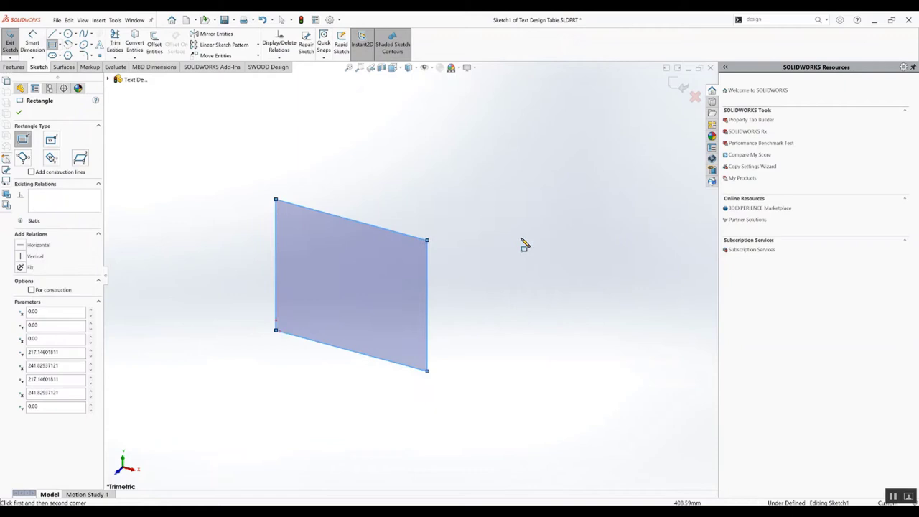
{"action": "key", "text": "Escape"}
Dimension the rectangle 300 mm wide by 400 mm tall and extrude it 10 mm.
{"action": "key", "text": "d"}
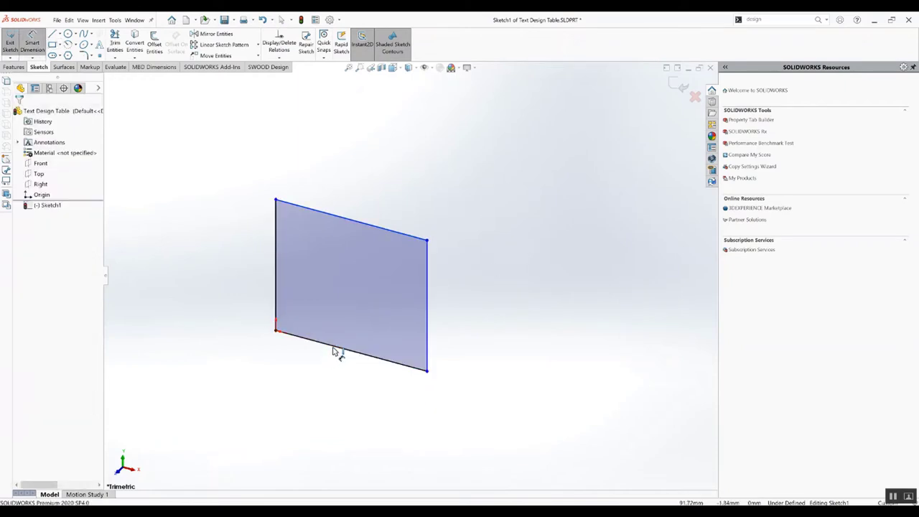
{"action": "left_click", "coordinate": [334, 348]}
{"action": "left_click", "coordinate": [316, 389]}
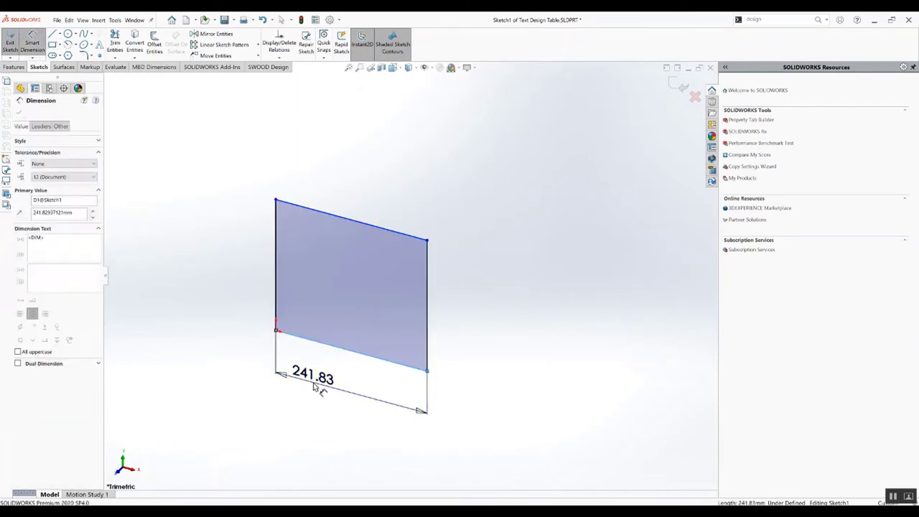
{"action": "type", "text": "300"}
{"action": "key", "text": "Return"}
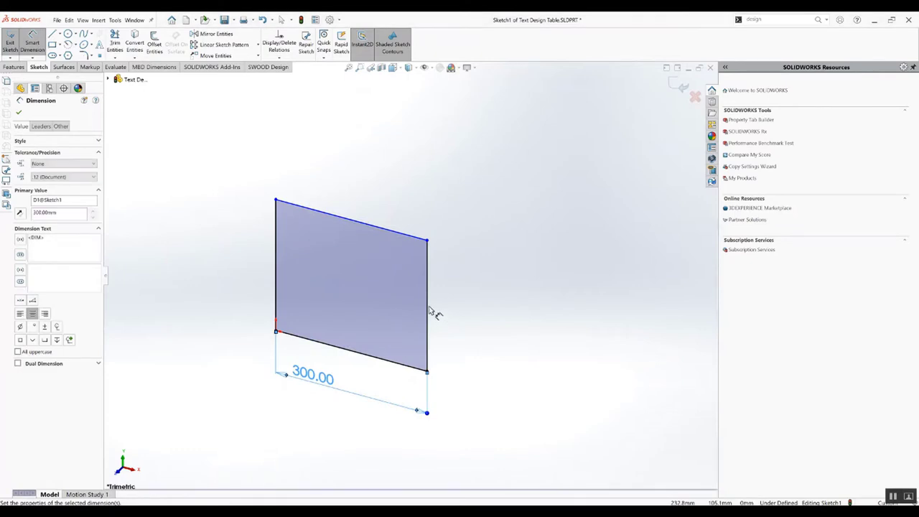
{"action": "left_click", "coordinate": [439, 320]}
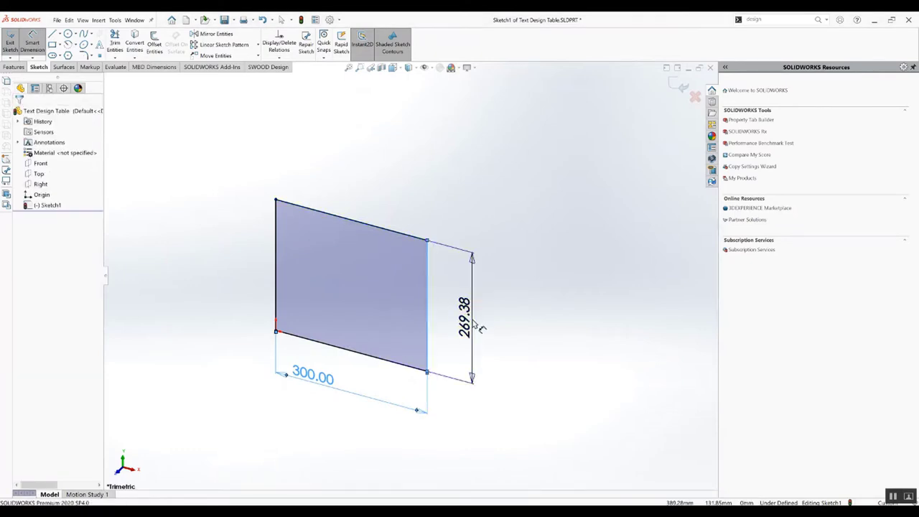
{"action": "left_click", "coordinate": [477, 326]}
{"action": "type", "text": "400"}
{"action": "key", "text": "Return"}
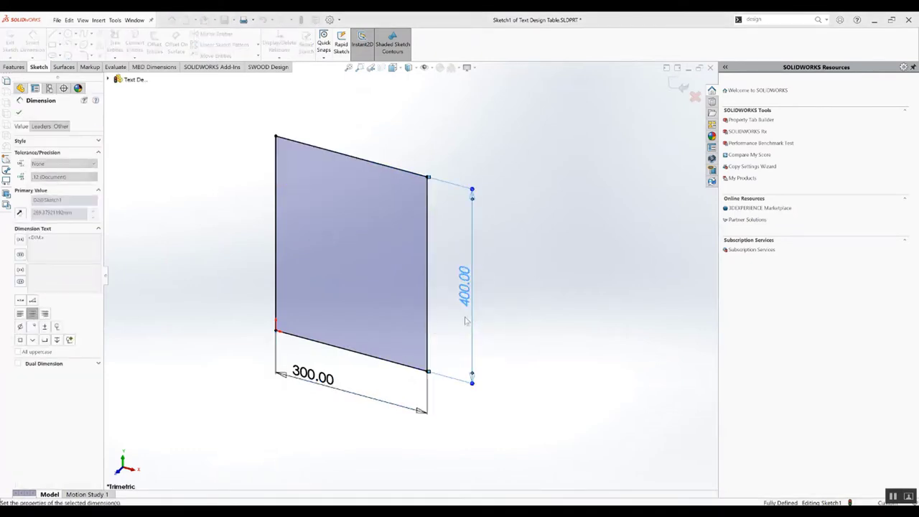
{"action": "left_click", "coordinate": [13, 66]}
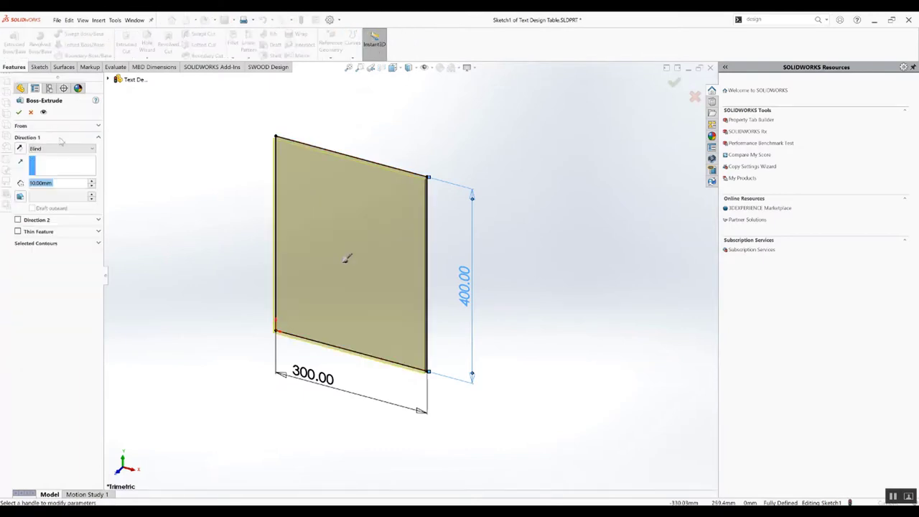
{"action": "key", "text": "Return"}
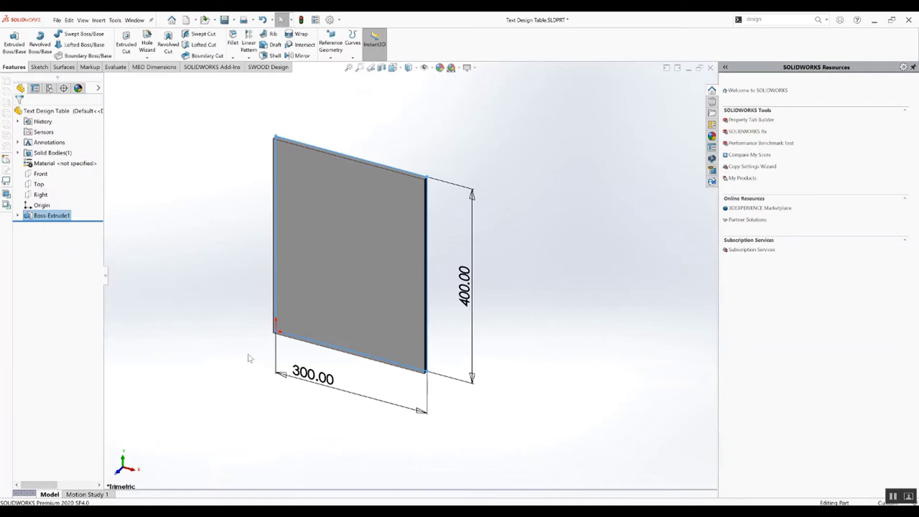
Start a sketch on the plate's front face and draw a horizontal centerline near the top.
{"action": "left_click", "coordinate": [122, 477]}
{"action": "scroll", "coordinate": [359, 208], "scroll_direction": "up", "scroll_amount": 2}
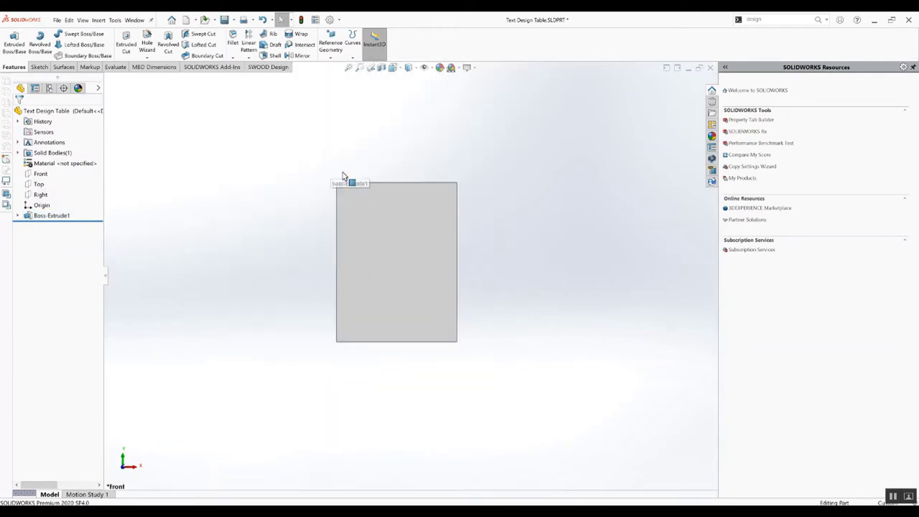
{"action": "scroll", "coordinate": [345, 180], "scroll_direction": "down", "scroll_amount": 5}
{"action": "left_click", "coordinate": [39, 67]}
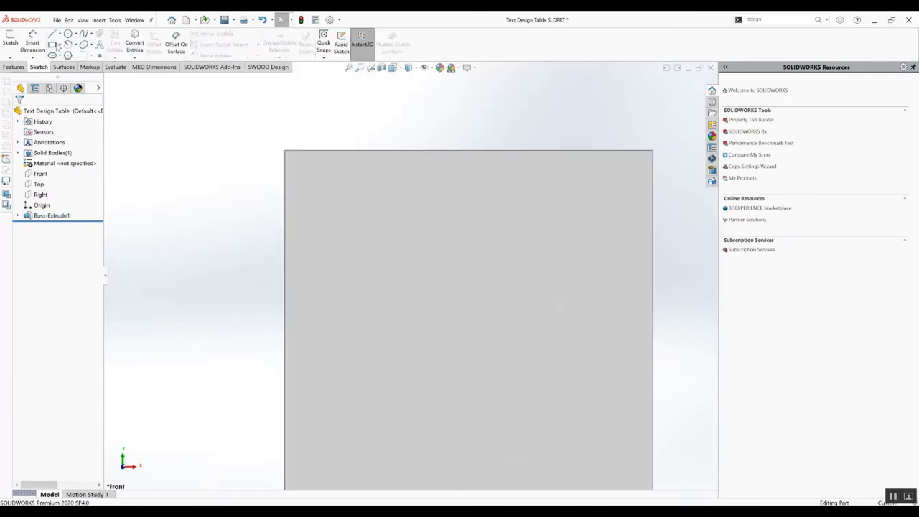
{"action": "left_click", "coordinate": [10, 40]}
{"action": "left_click", "coordinate": [319, 202]}
{"action": "key", "text": "l"}
{"action": "left_click_drag", "start_coordinate": [312, 196], "coordinate": [415, 196]}
{"action": "key", "text": "Escape"}
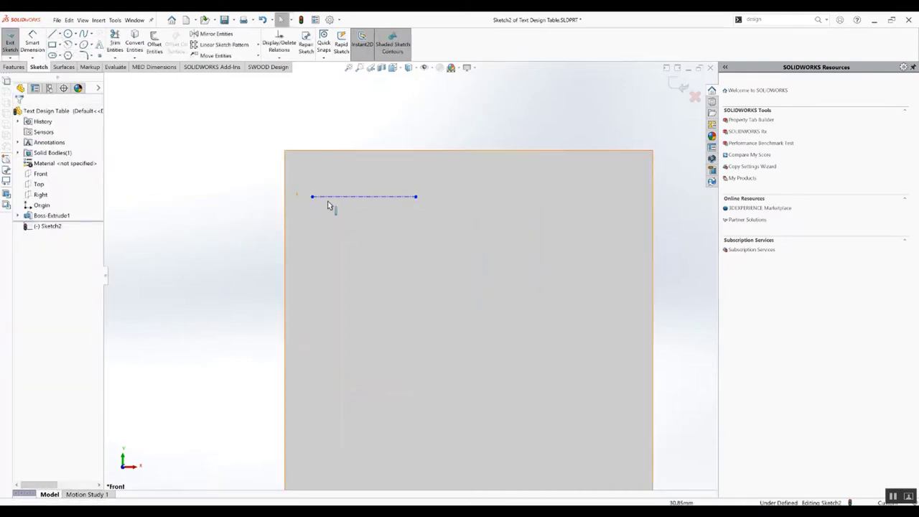
Dimension the centerline 30 mm below the plate's top edge.
{"action": "right_click_drag", "start_coordinate": [238, 234], "coordinate": [239, 181]}
{"action": "left_click", "coordinate": [338, 197]}
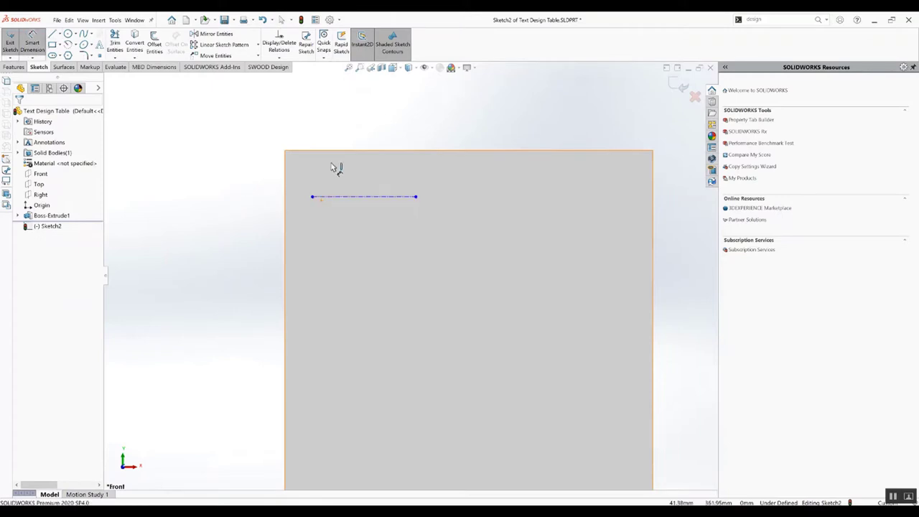
{"action": "left_click", "coordinate": [328, 150]}
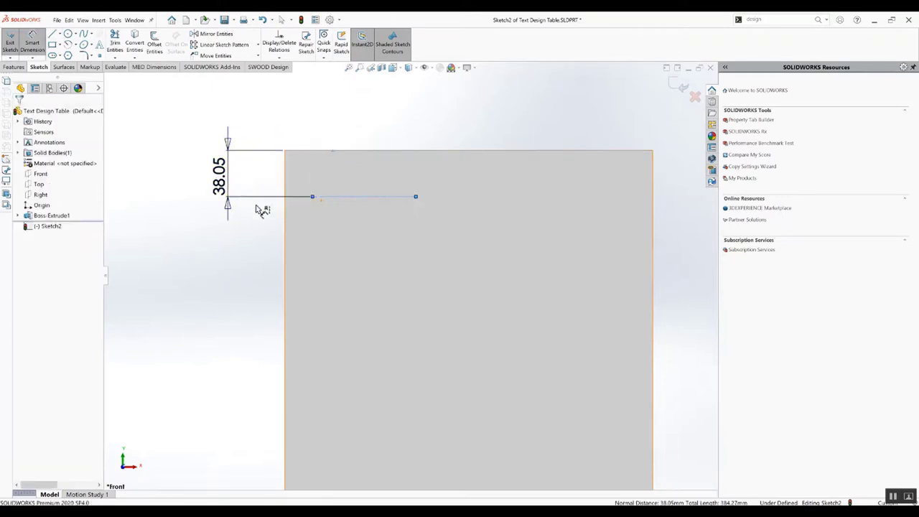
{"action": "left_click", "coordinate": [260, 208]}
{"action": "type", "text": "30"}
{"action": "key", "text": "Return"}
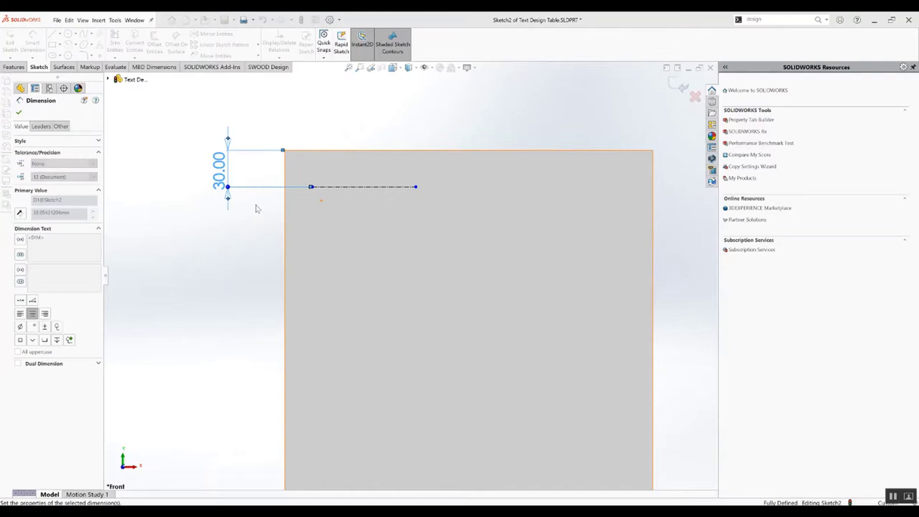
Dimension the centerline's left endpoint 25 mm from the plate's left edge.
{"action": "left_click", "coordinate": [284, 206]}
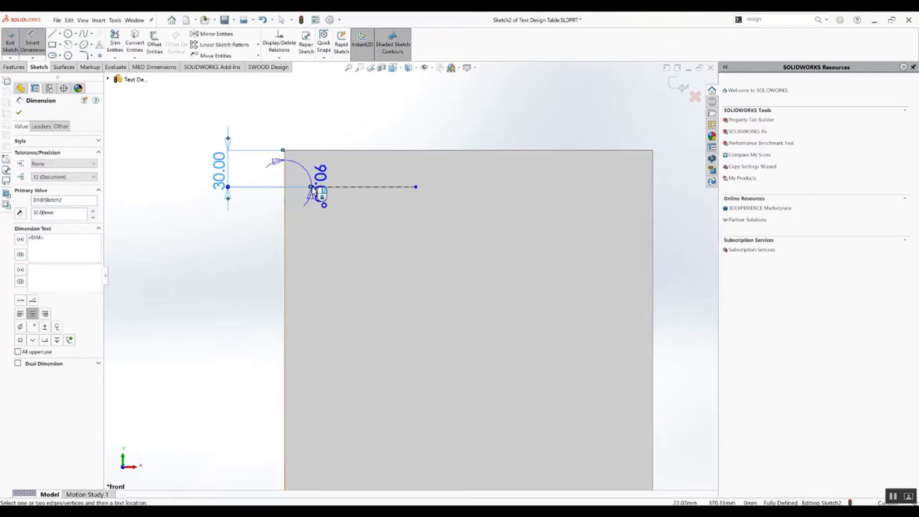
{"action": "key", "text": "Escape"}
{"action": "scroll", "coordinate": [314, 199], "scroll_direction": "down", "scroll_amount": 5}
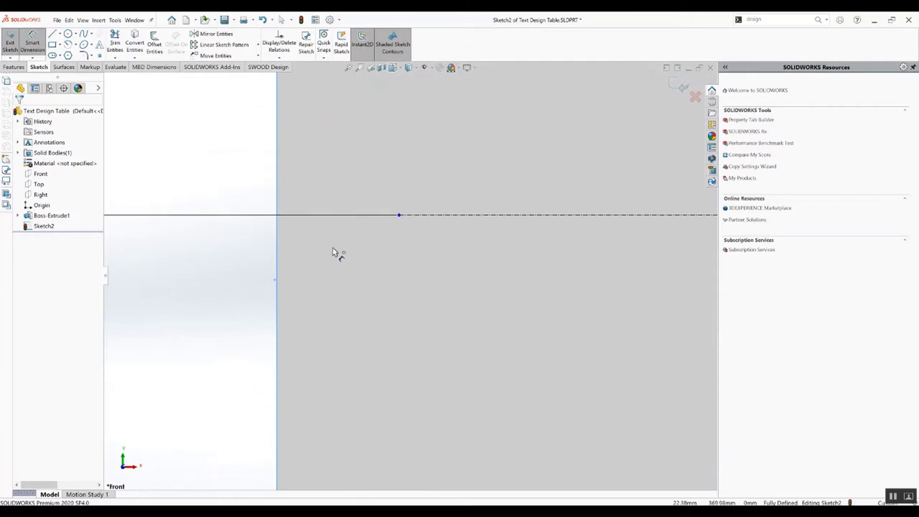
{"action": "left_click", "coordinate": [283, 250]}
{"action": "left_click", "coordinate": [399, 215]}
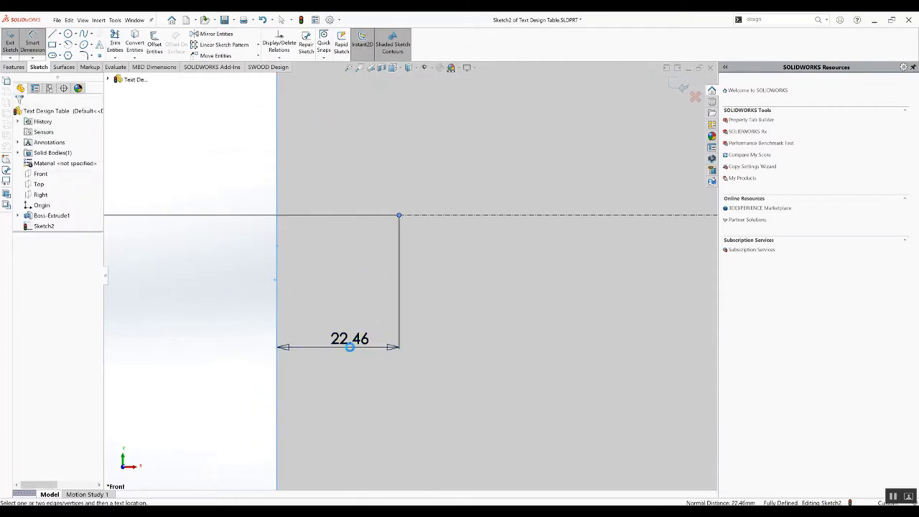
{"action": "left_click", "coordinate": [350, 348]}
{"action": "key", "text": "Return"}
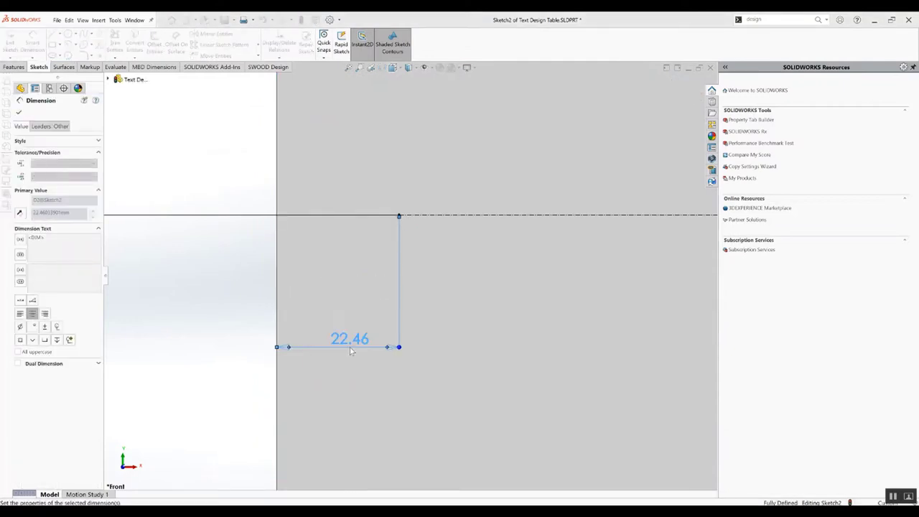
{"action": "scroll", "coordinate": [404, 320], "scroll_direction": "up", "scroll_amount": 5}
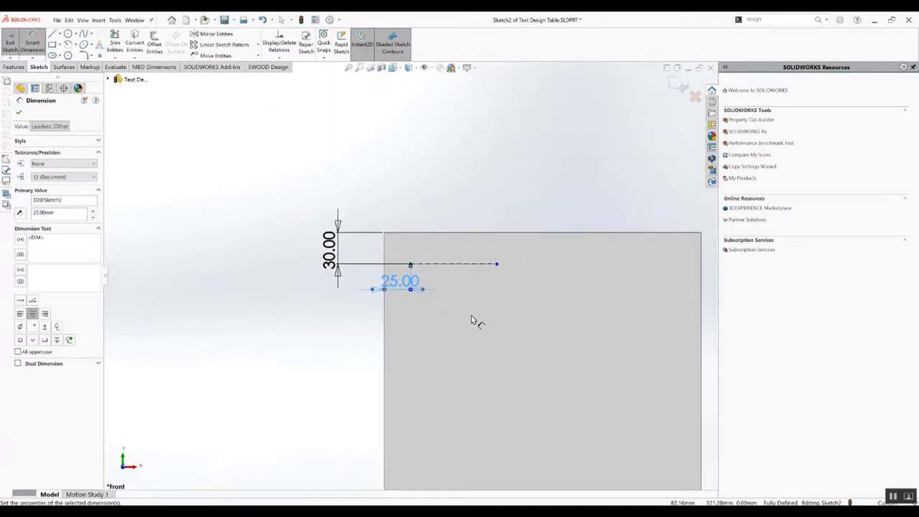
{"action": "key", "text": "Escape"}
{"action": "scroll", "coordinate": [452, 302], "scroll_direction": "down", "scroll_amount": 4}
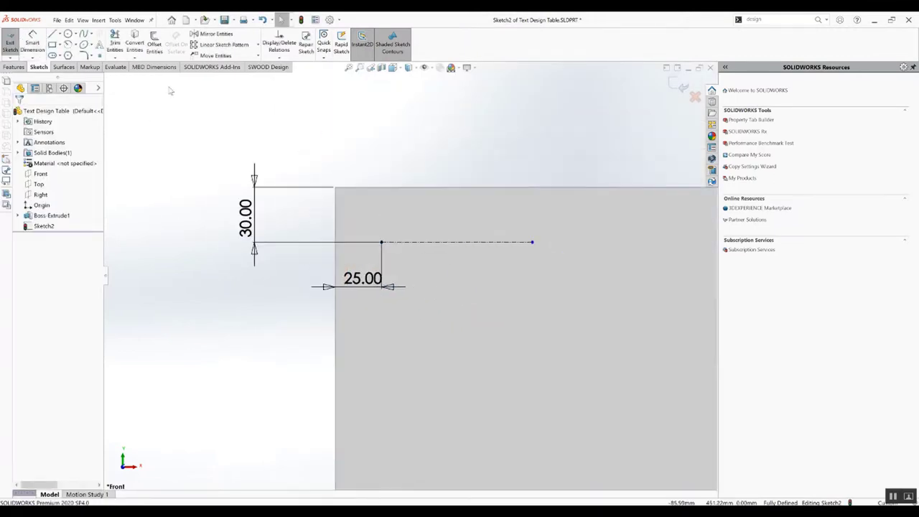
Exit the sketch and add sketch text TEST that follows Sketch2's centerline, with Link to Property open.
{"action": "key", "text": "ctrl+b"}
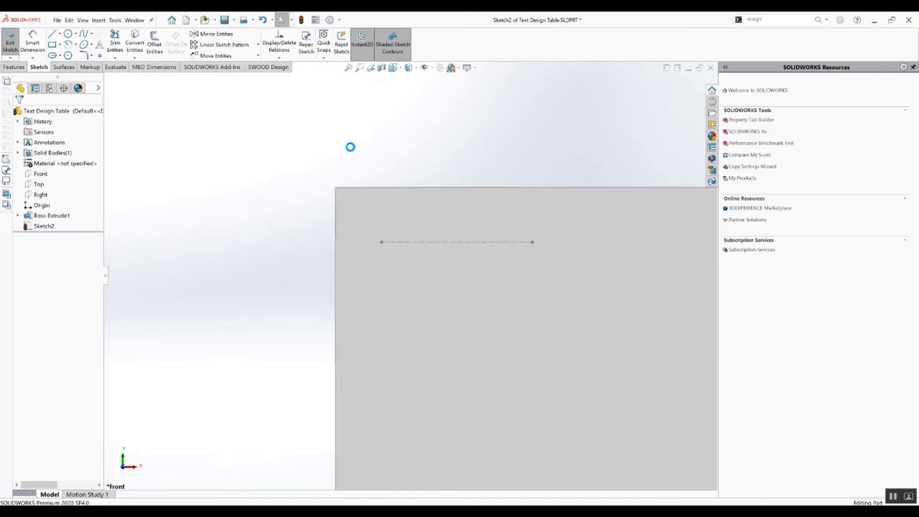
{"action": "left_click", "coordinate": [11, 42]}
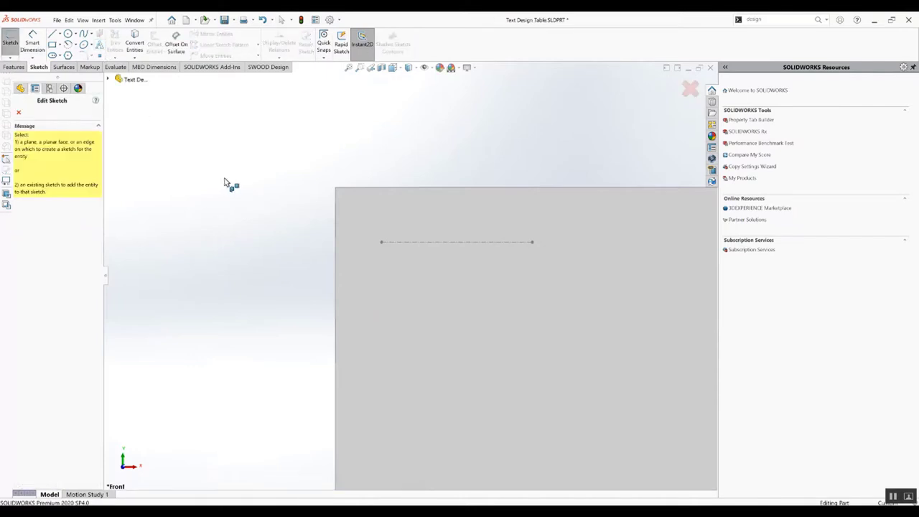
{"action": "left_click", "coordinate": [417, 243]}
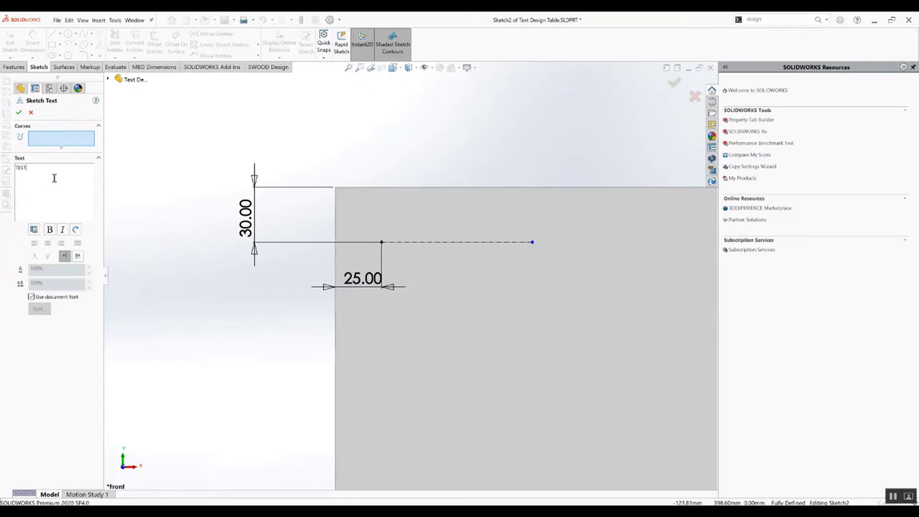
{"action": "left_click", "coordinate": [413, 247]}
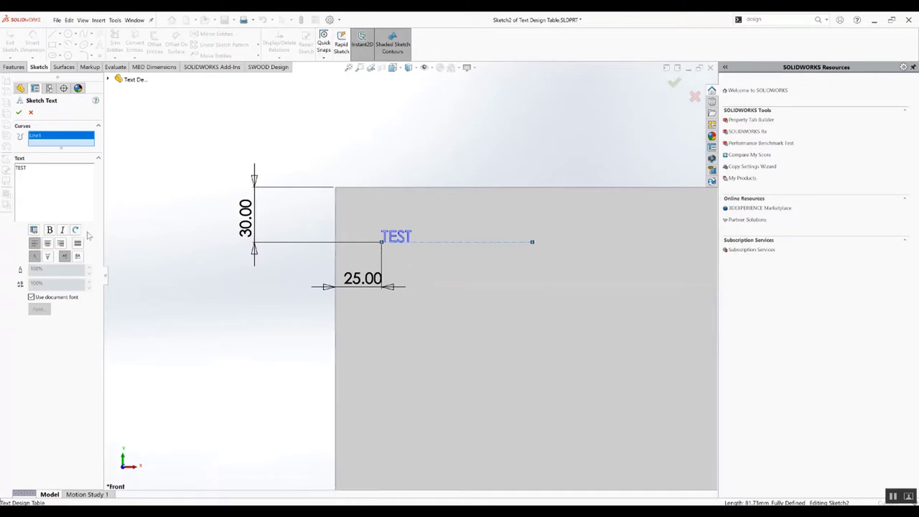
{"action": "left_click", "coordinate": [33, 230]}
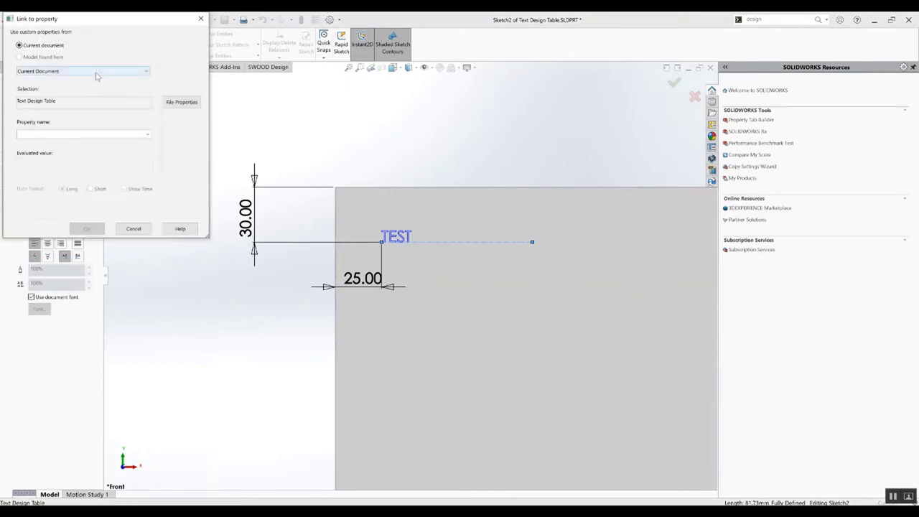
Link the sketch text to the SW-Configuration Name property of the current document.
{"action": "left_click", "coordinate": [96, 72]}
{"action": "left_click", "coordinate": [97, 76]}
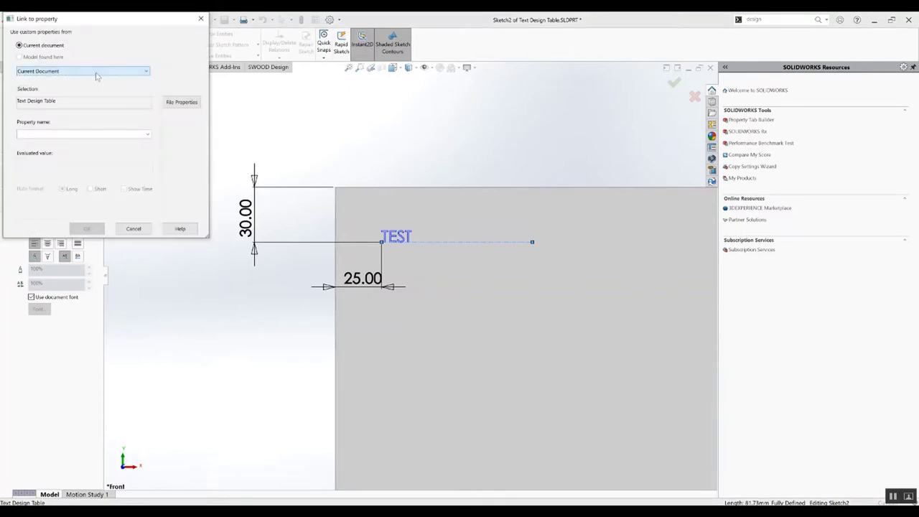
{"action": "left_click", "coordinate": [147, 134]}
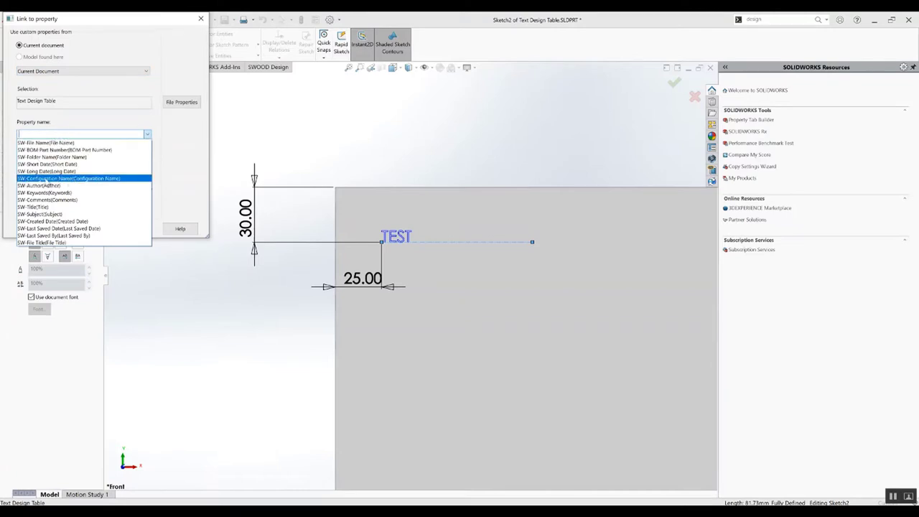
{"action": "left_click", "coordinate": [44, 179]}
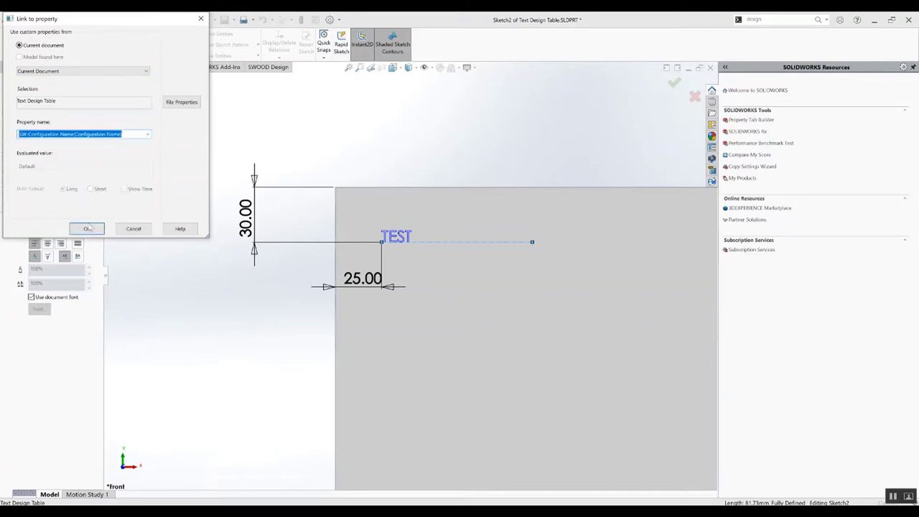
{"action": "left_click", "coordinate": [87, 229]}
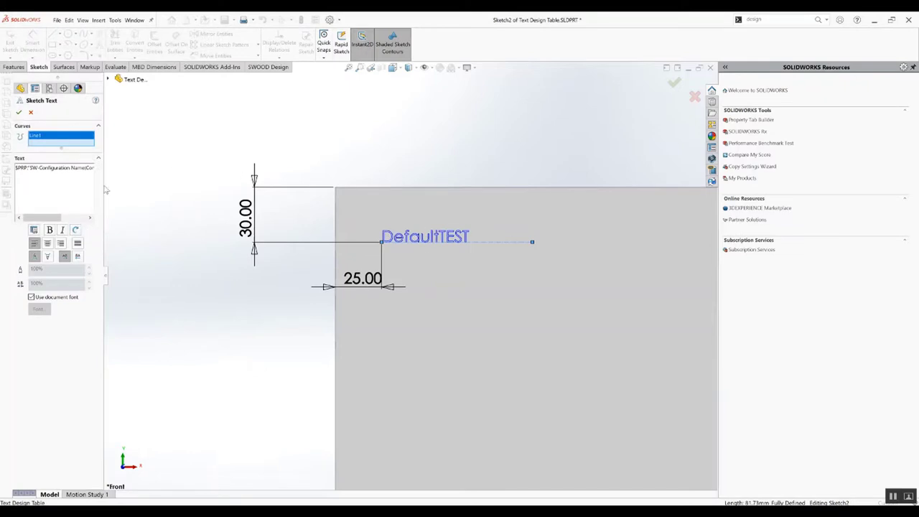
Remove the leftover TEST text, accept the sketch text, exit the sketch and save.
{"action": "left_click_drag", "start_coordinate": [41, 218], "coordinate": [67, 217]}
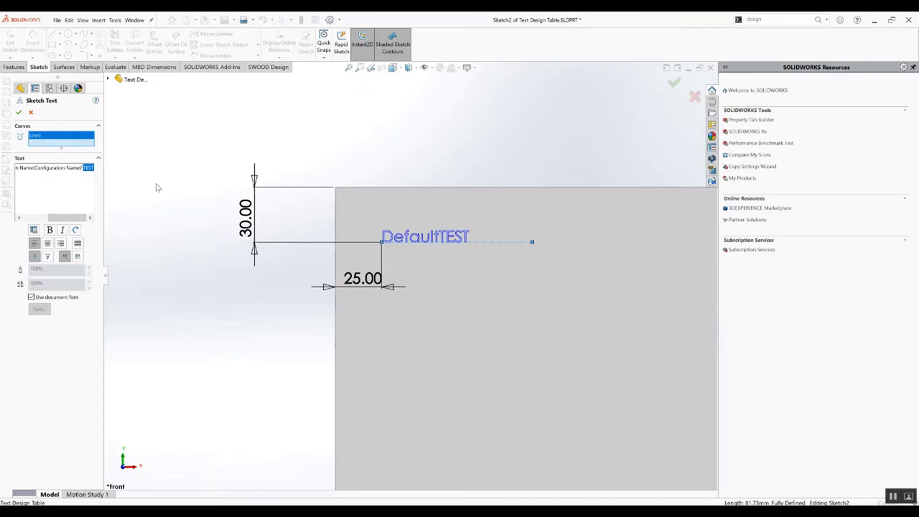
{"action": "key", "text": "BackSpace"}
{"action": "left_click_drag", "start_coordinate": [80, 218], "coordinate": [59, 217]}
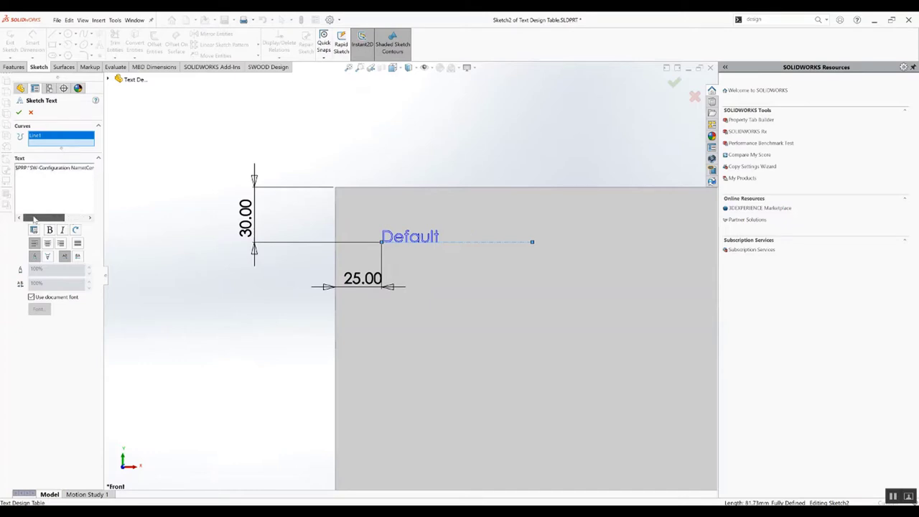
{"action": "left_click", "coordinate": [19, 113]}
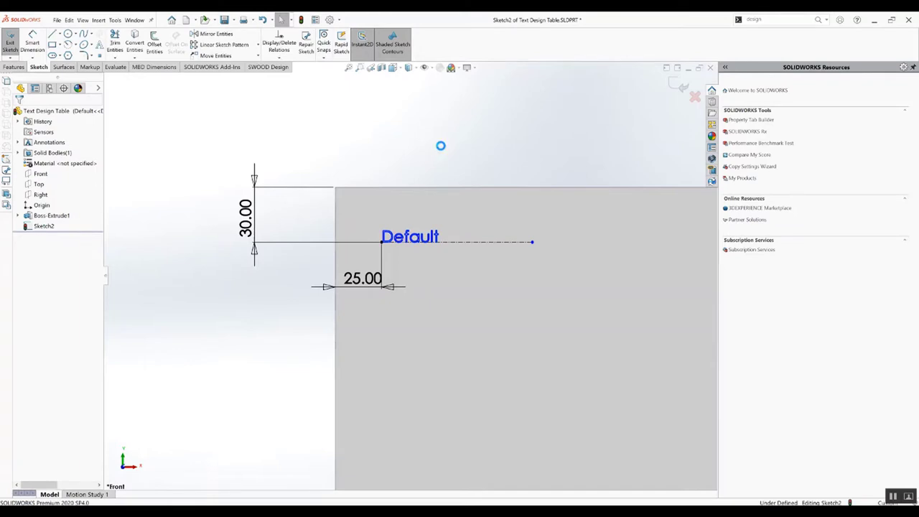
{"action": "key", "text": "ctrl+b"}
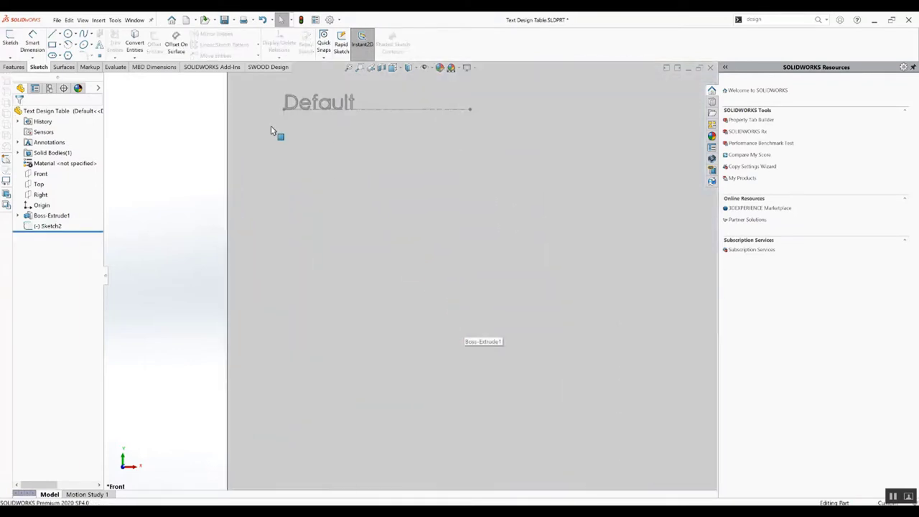
{"action": "key", "text": "ctrl+s"}
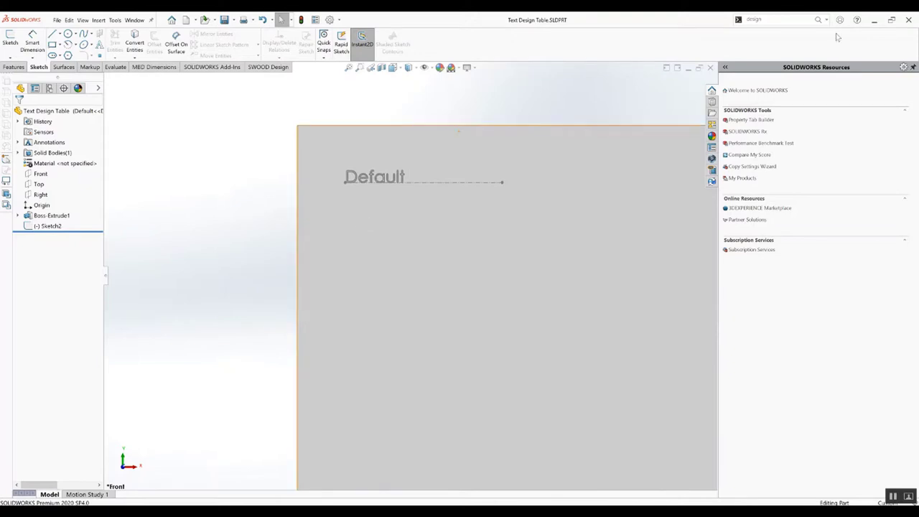
Insert an auto-created design table containing all five dimensions (300, 400, 10, 30, 25).
{"action": "left_click", "coordinate": [770, 20]}
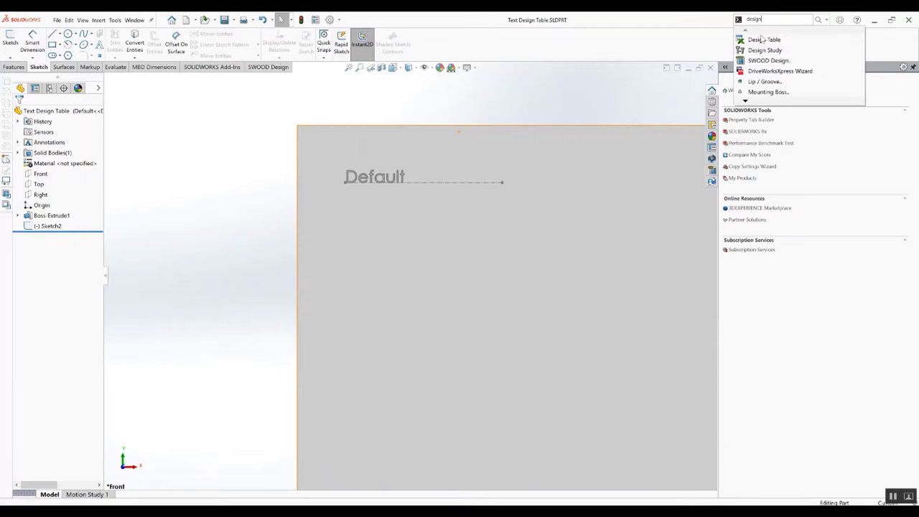
{"action": "left_click", "coordinate": [770, 40]}
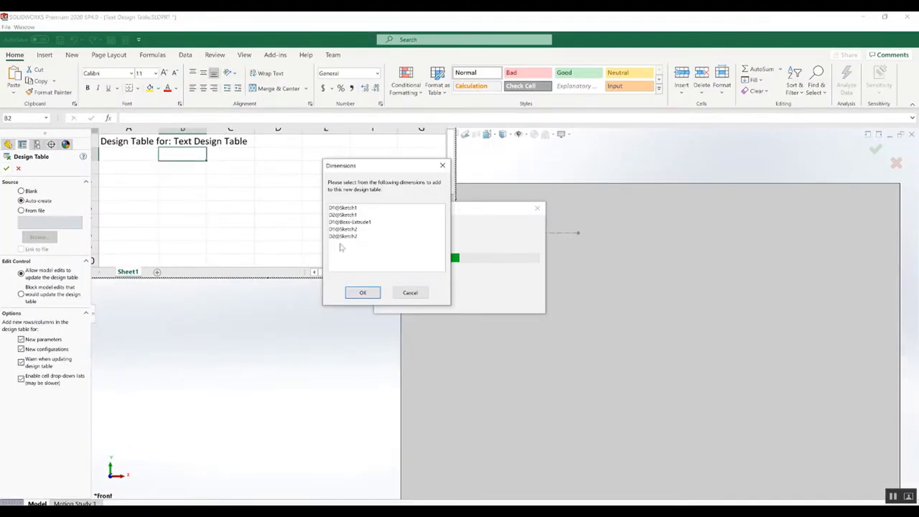
{"action": "left_click", "coordinate": [342, 236]}
{"action": "left_click", "coordinate": [342, 208], "text": "shift"}
{"action": "left_click", "coordinate": [364, 292]}
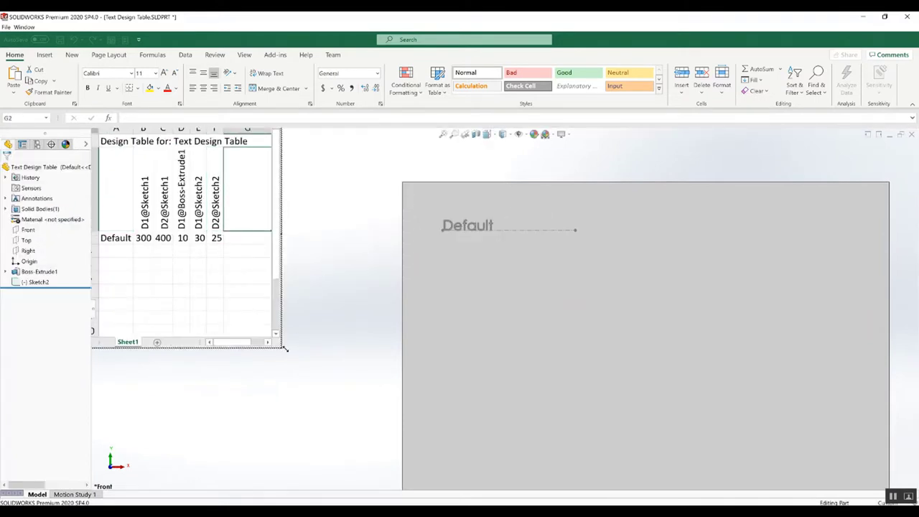
Add a TEST 1 row to the design table with values 350, 400, 10, 30, 25.
{"action": "left_click_drag", "start_coordinate": [285, 348], "coordinate": [427, 362]}
{"action": "left_click", "coordinate": [117, 251]}
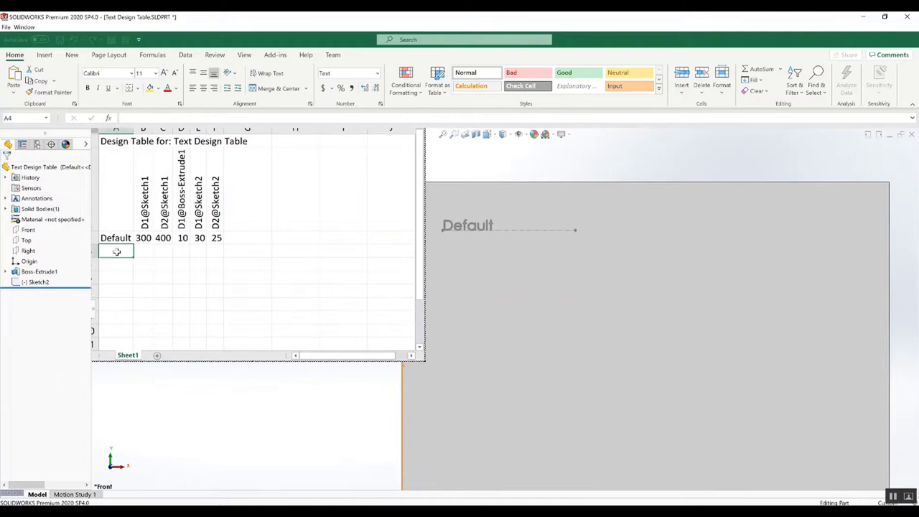
{"action": "double_click", "coordinate": [117, 251]}
{"action": "type", "text": "TE"}
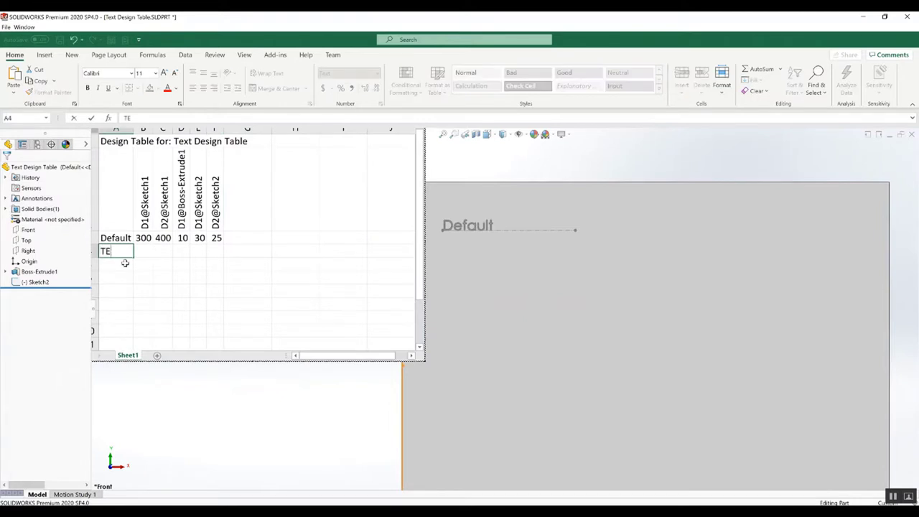
{"action": "type", "text": "ST 1"}
{"action": "key", "text": "Tab"}
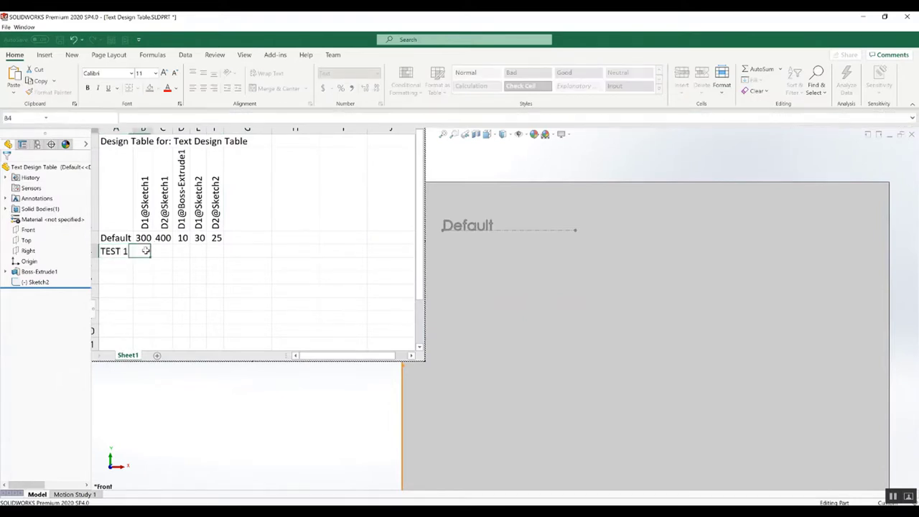
{"action": "type", "text": "350"}
{"action": "key", "text": "Tab"}
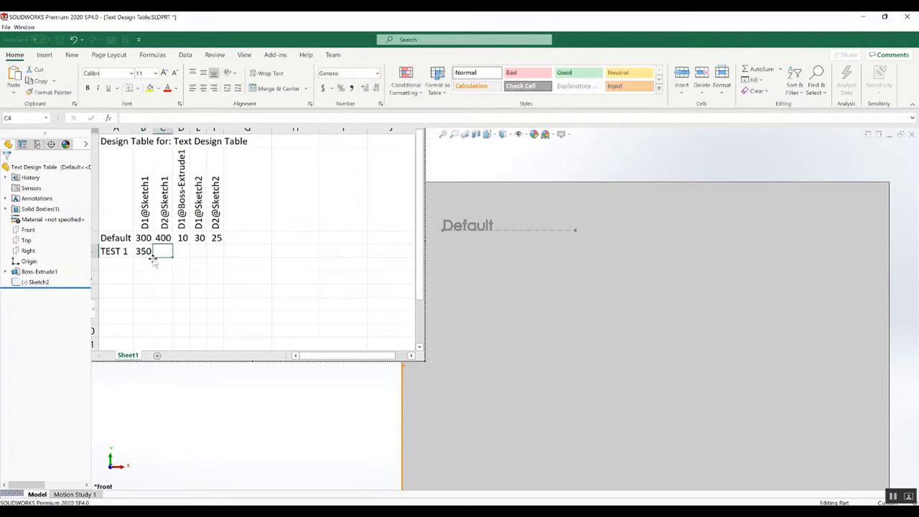
{"action": "type", "text": "400"}
{"action": "key", "text": "Tab"}
{"action": "type", "text": "10"}
{"action": "key", "text": "Tab"}
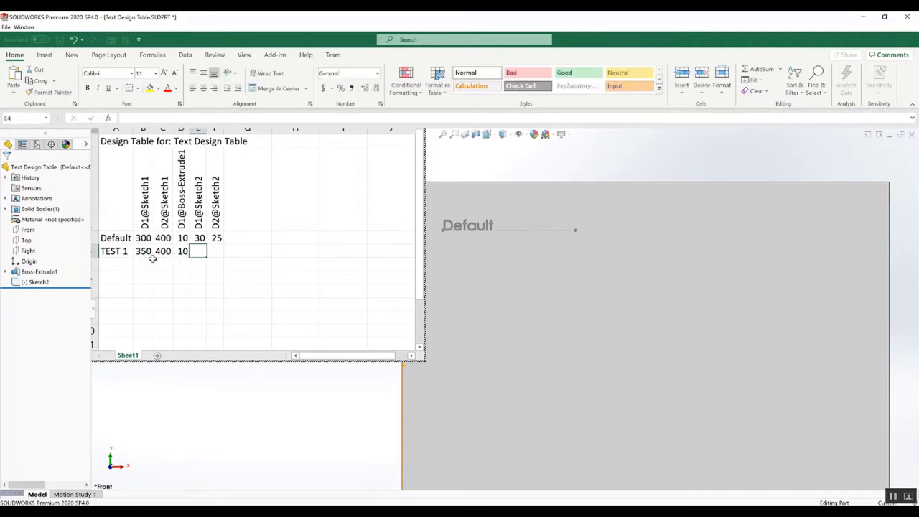
{"action": "type", "text": "30"}
{"action": "key", "text": "Tab"}
{"action": "type", "text": "25"}
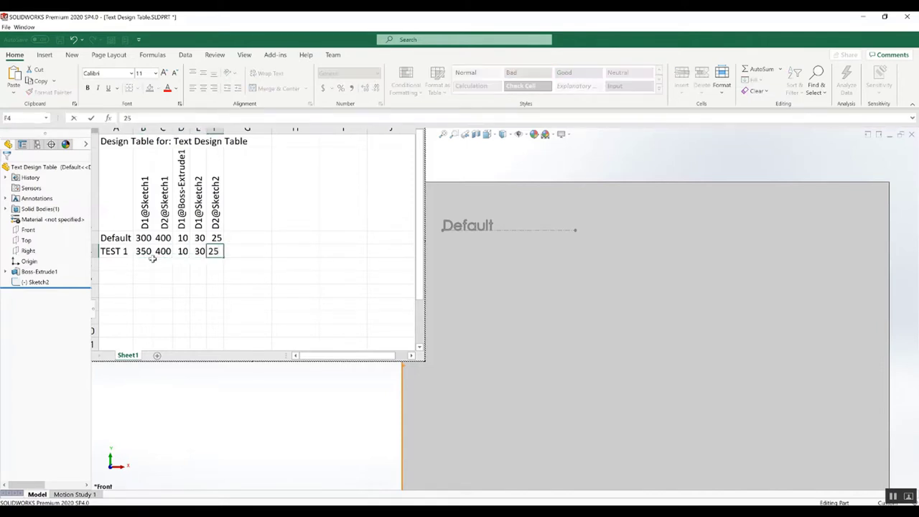
{"action": "left_click", "coordinate": [112, 267]}
Add a TEST 2 row with values 500, 500, 10, 25, 20.
{"action": "type", "text": "T"}
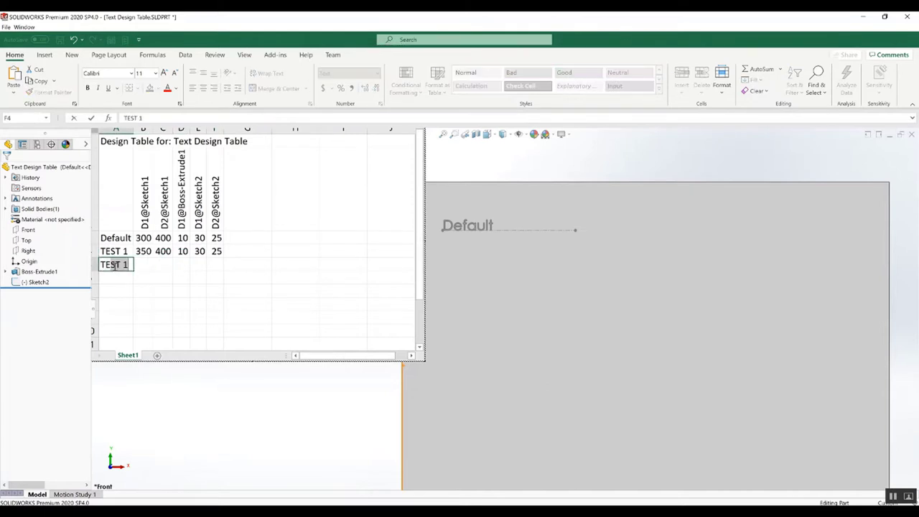
{"action": "type", "text": "EST2"}
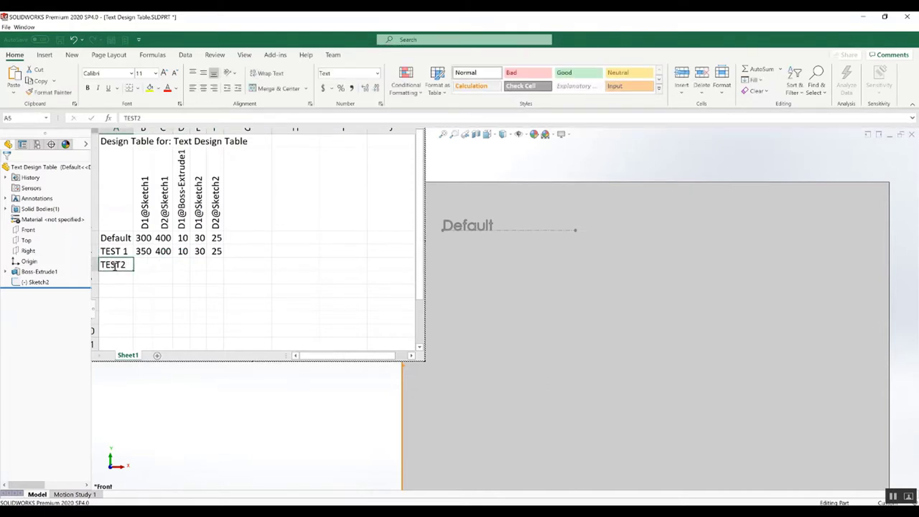
{"action": "left_click", "coordinate": [114, 266]}
{"action": "type", "text": "TEST 2"}
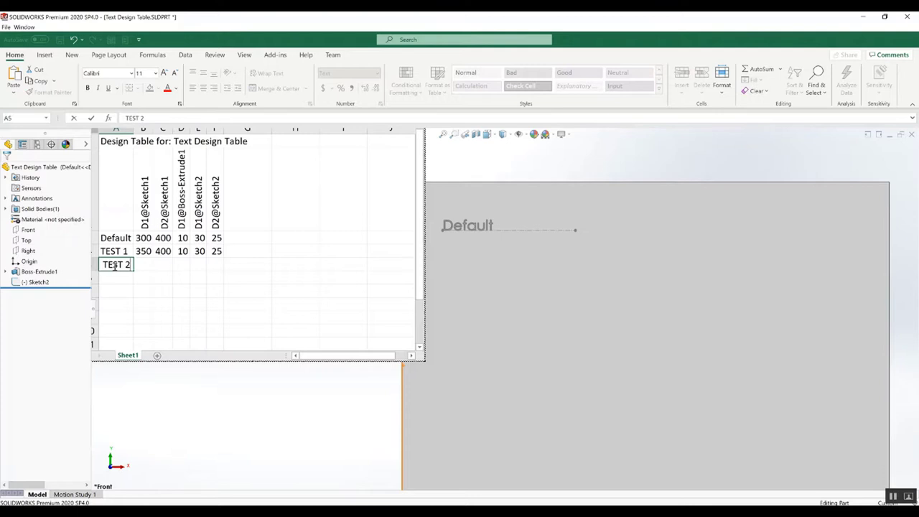
{"action": "key", "text": "Tab"}
{"action": "type", "text": "500"}
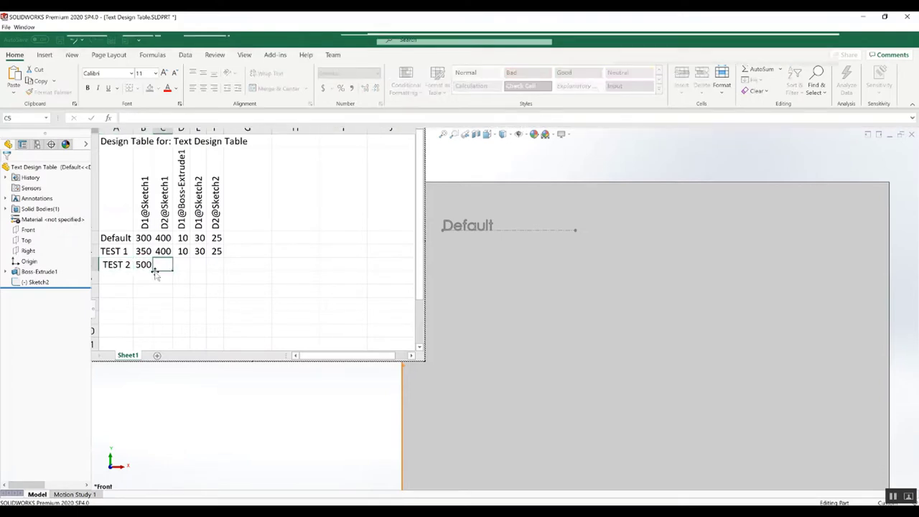
{"action": "key", "text": "Tab"}
{"action": "type", "text": "500"}
{"action": "key", "text": "Tab"}
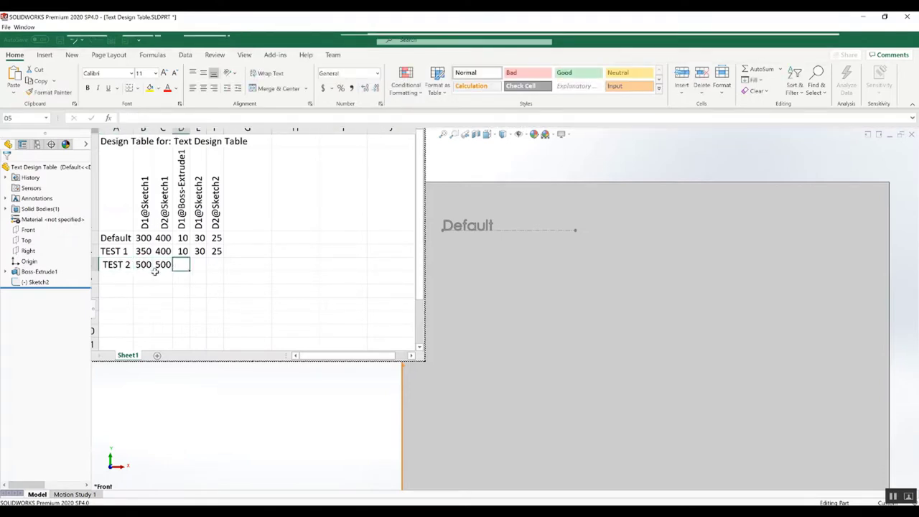
{"action": "type", "text": "10"}
{"action": "key", "text": "Tab"}
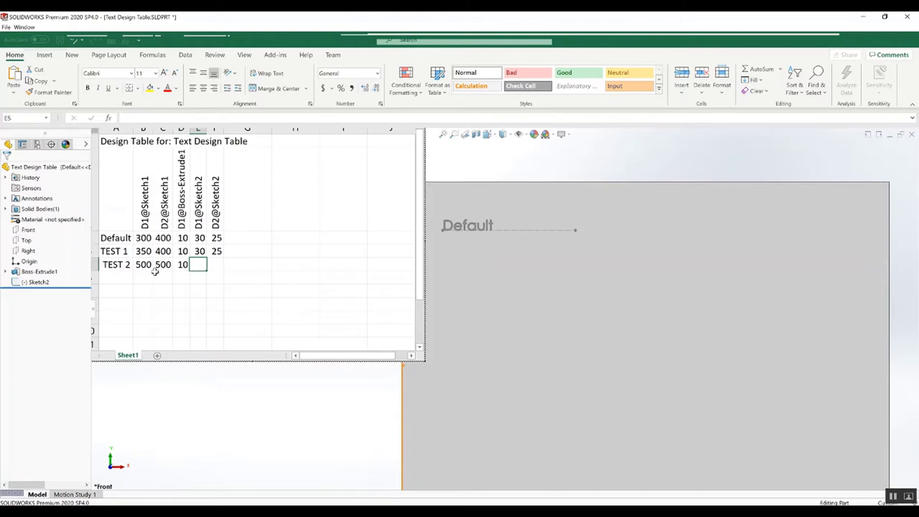
{"action": "type", "text": "25"}
{"action": "key", "text": "Tab"}
{"action": "type", "text": "20"}
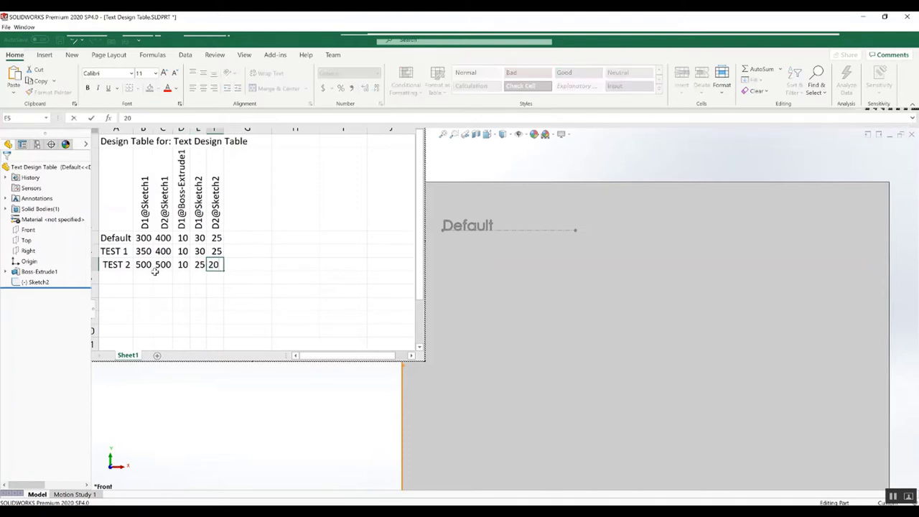
{"action": "left_click", "coordinate": [183, 302]}
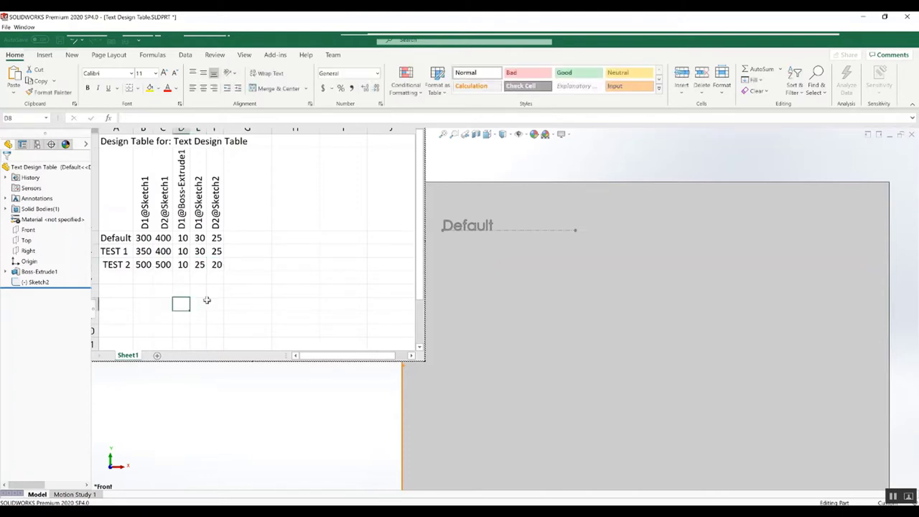
{"action": "left_click", "coordinate": [112, 276]}
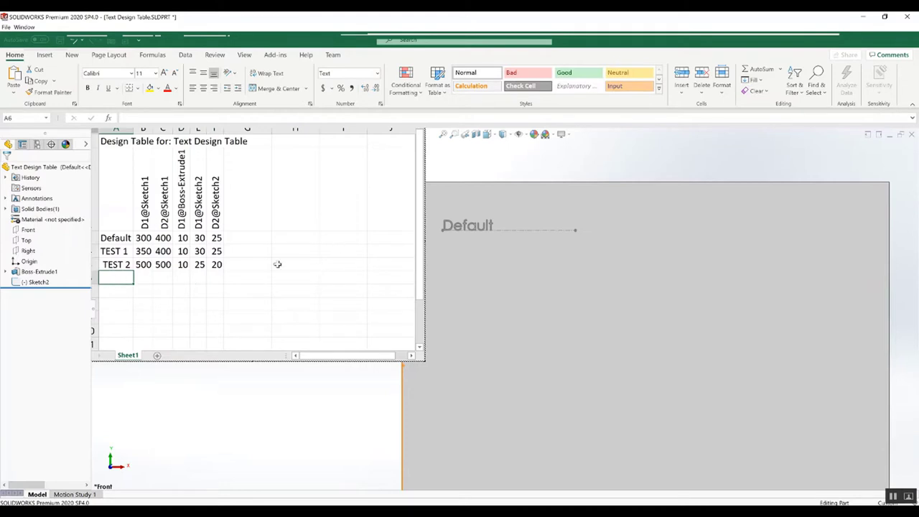
Close the design table and accept the generated TEST 1 and TEST 2 configurations.
{"action": "left_click", "coordinate": [303, 408]}
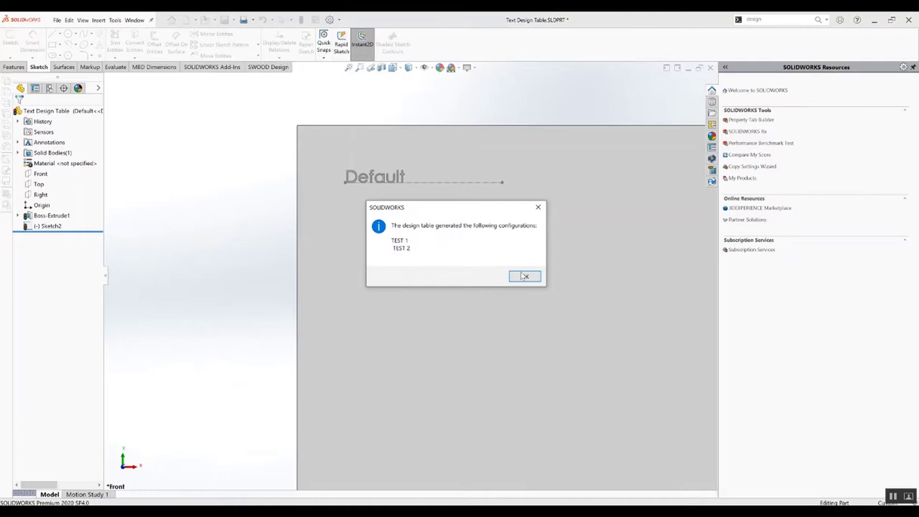
{"action": "left_click", "coordinate": [524, 275]}
{"action": "scroll", "coordinate": [459, 305], "scroll_direction": "up", "scroll_amount": 5}
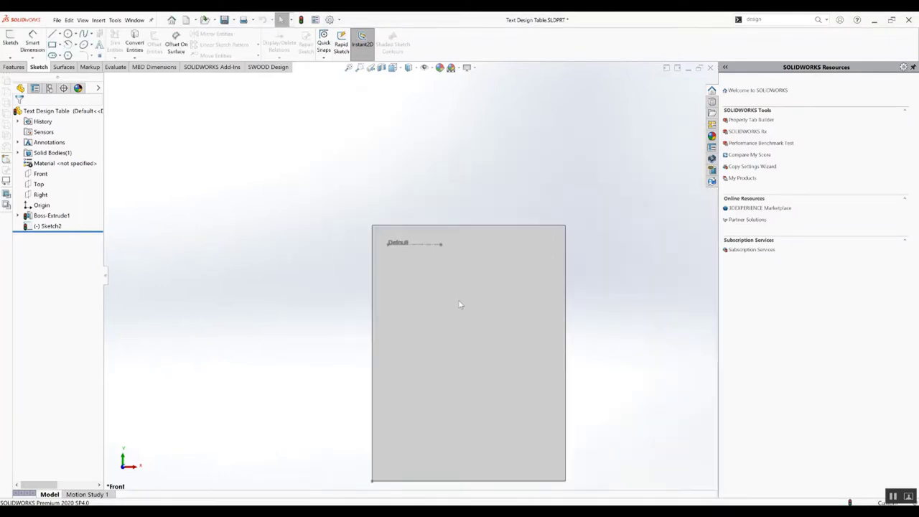
{"action": "scroll", "coordinate": [404, 285], "scroll_direction": "down", "scroll_amount": 4}
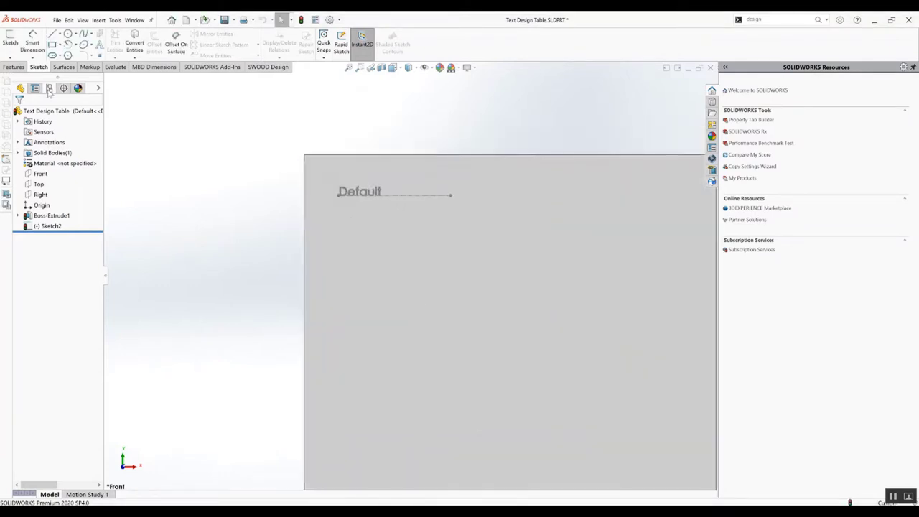
In ConfigurationManager, activate TEST 1, then TEST 2, then TEST 1 again.
{"action": "left_click", "coordinate": [49, 88]}
{"action": "double_click", "coordinate": [61, 147]}
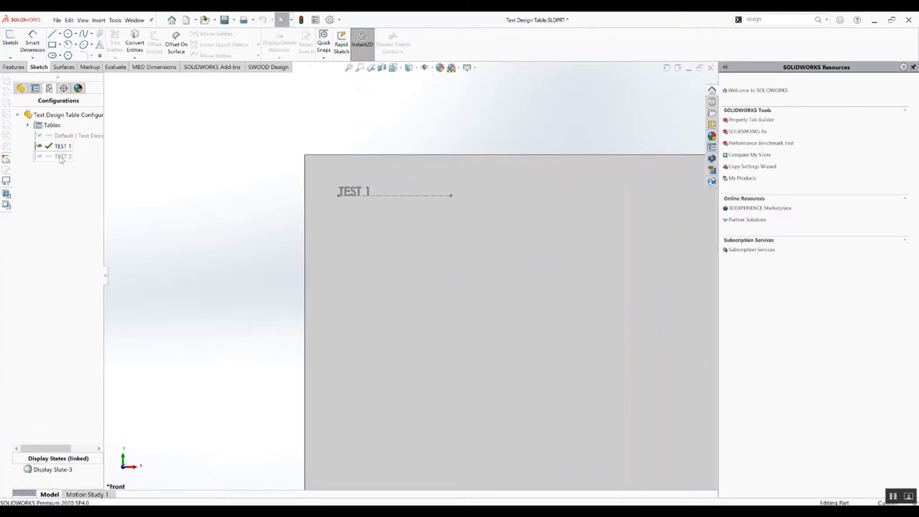
{"action": "double_click", "coordinate": [61, 157]}
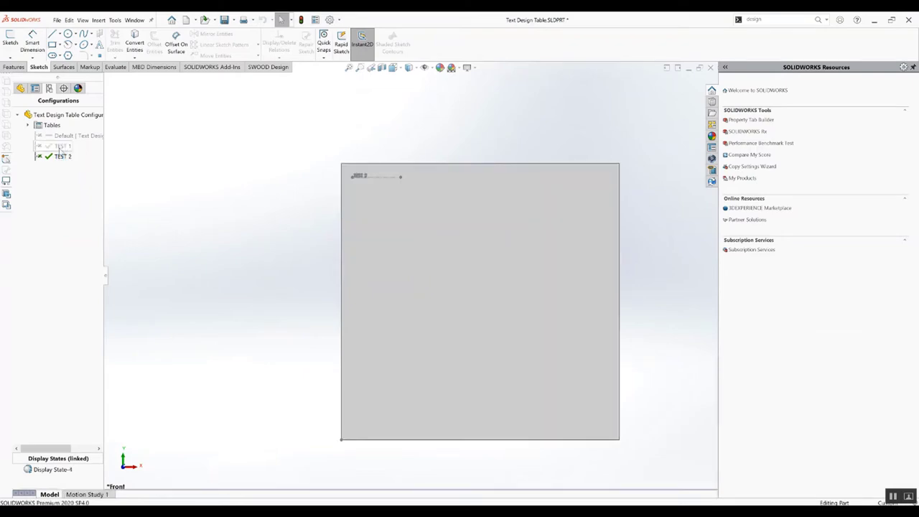
{"action": "double_click", "coordinate": [59, 146]}
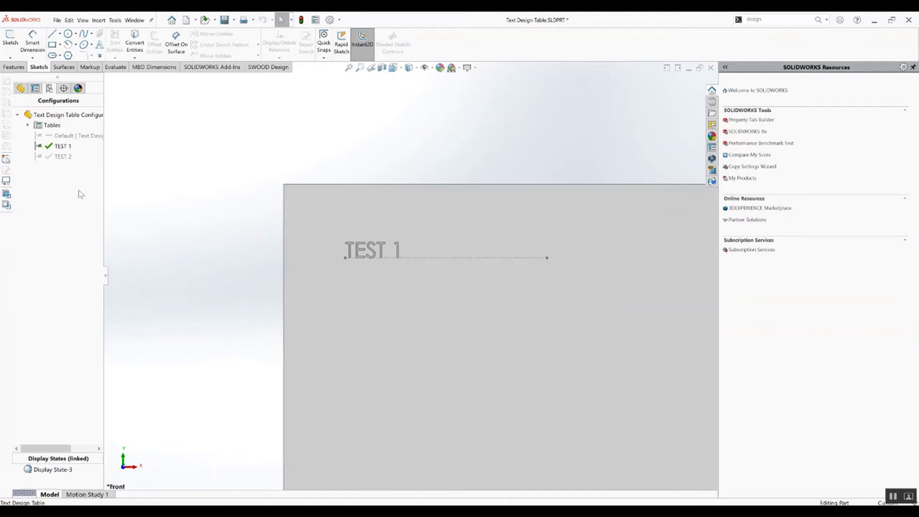
Rename the TEST 1 configuration to New Name.
{"action": "right_click", "coordinate": [66, 149]}
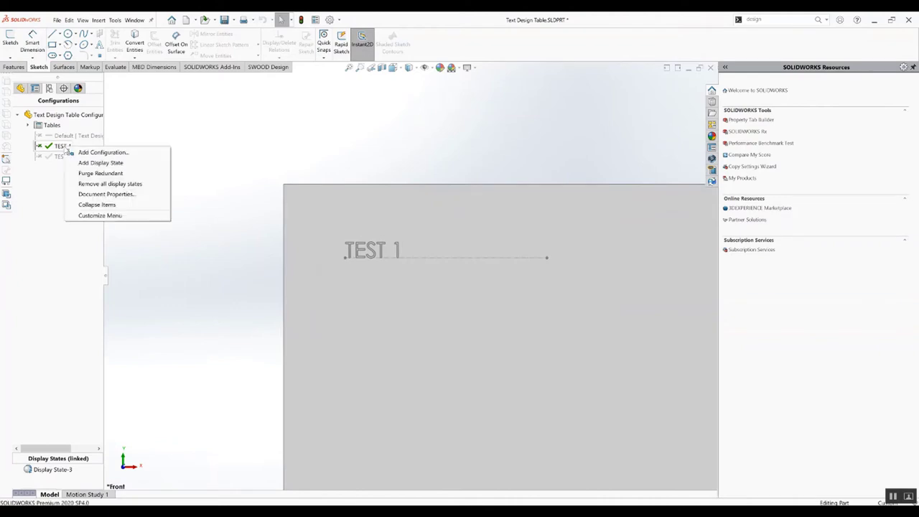
{"action": "left_click", "coordinate": [51, 148]}
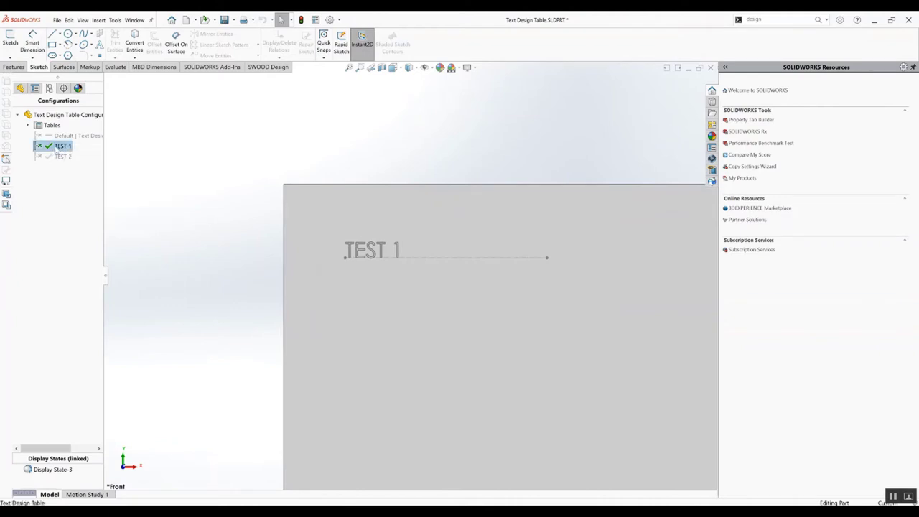
{"action": "left_click", "coordinate": [56, 148]}
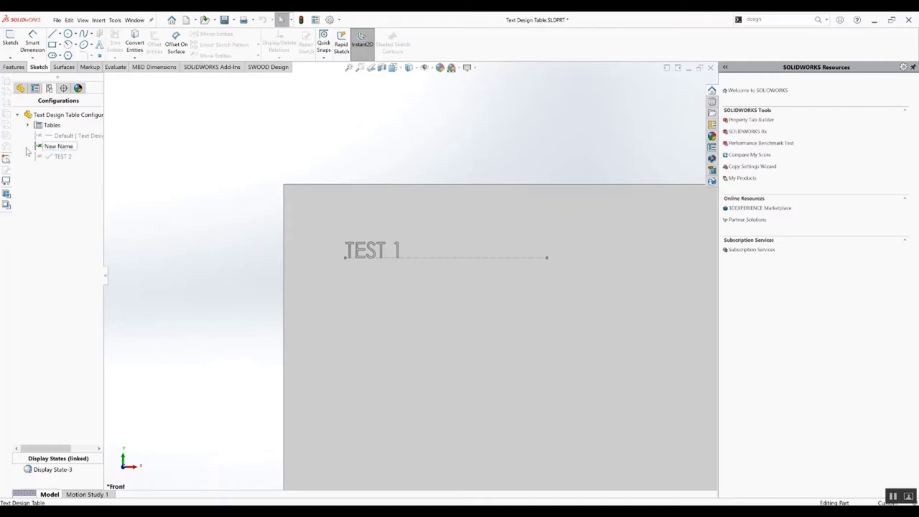
{"action": "key", "text": "Return"}
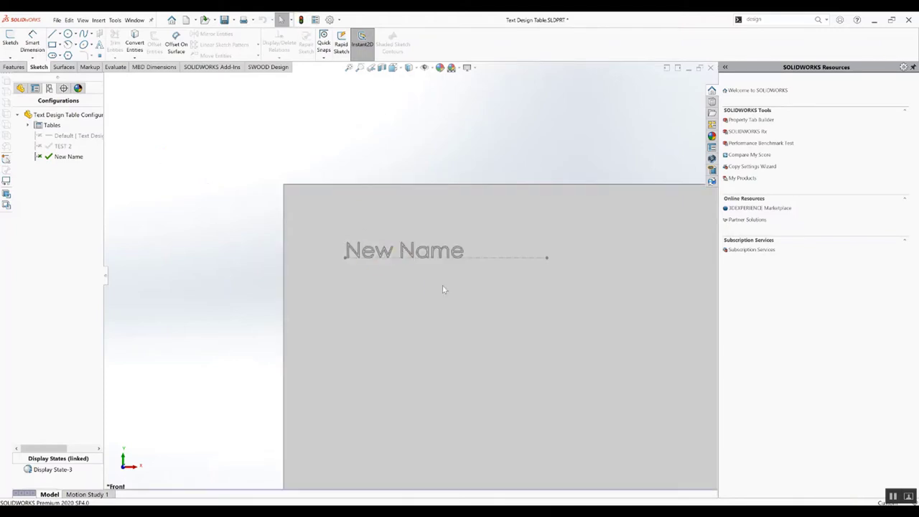
Rename TEST 2 to New Name 4, activate it and refresh the plate text.
{"action": "left_click", "coordinate": [60, 147]}
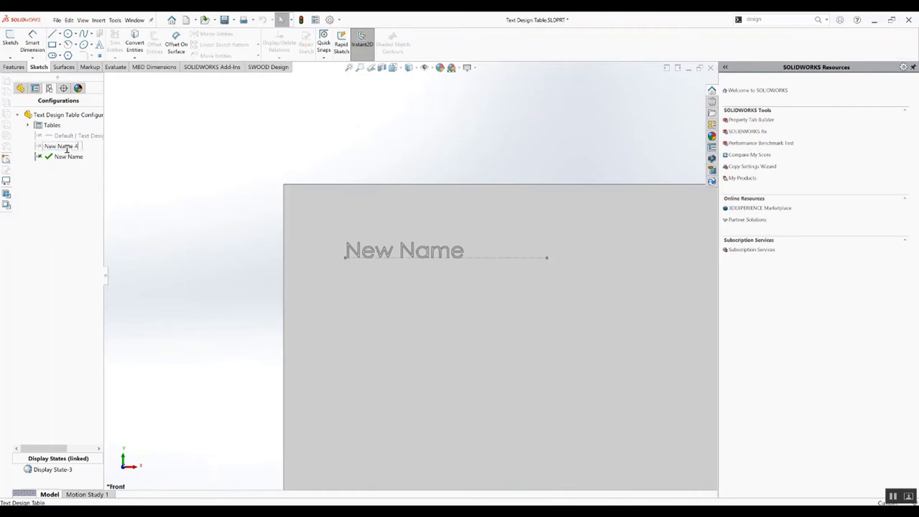
{"action": "key", "text": "Return"}
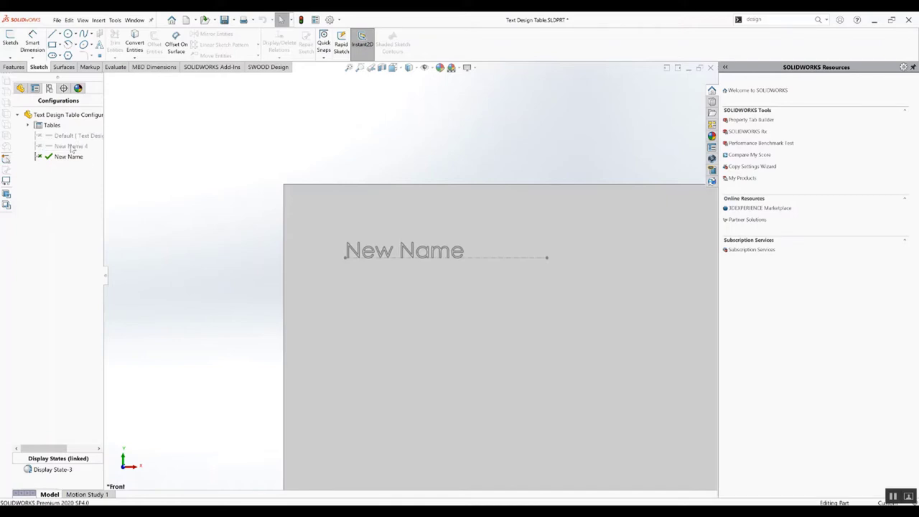
{"action": "double_click", "coordinate": [72, 147]}
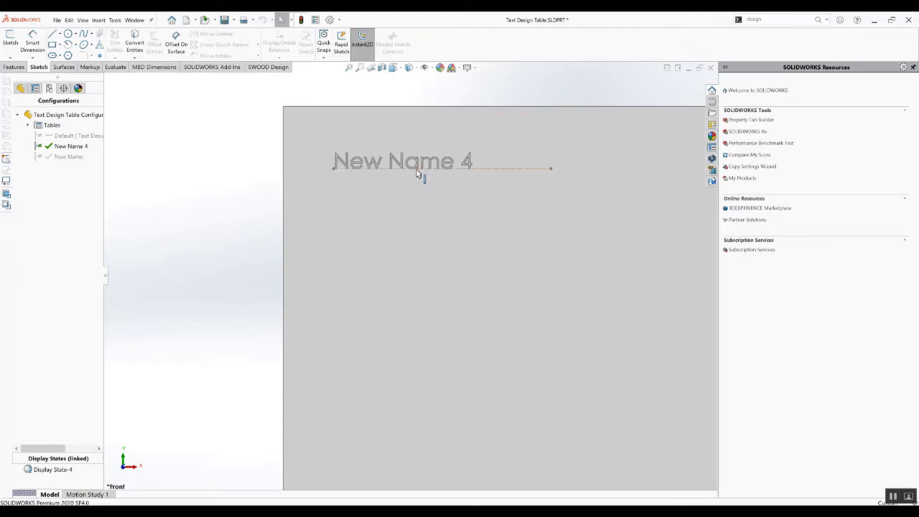
{"action": "key", "text": "ctrl+1"}
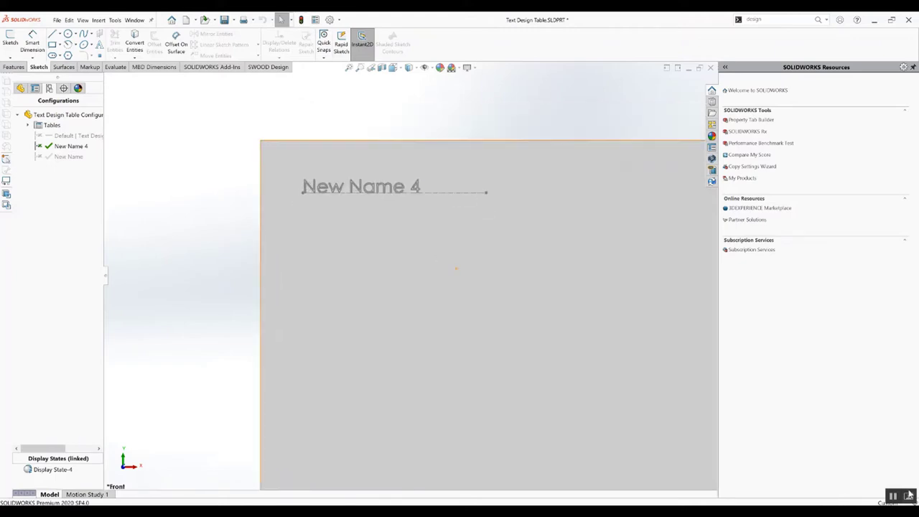